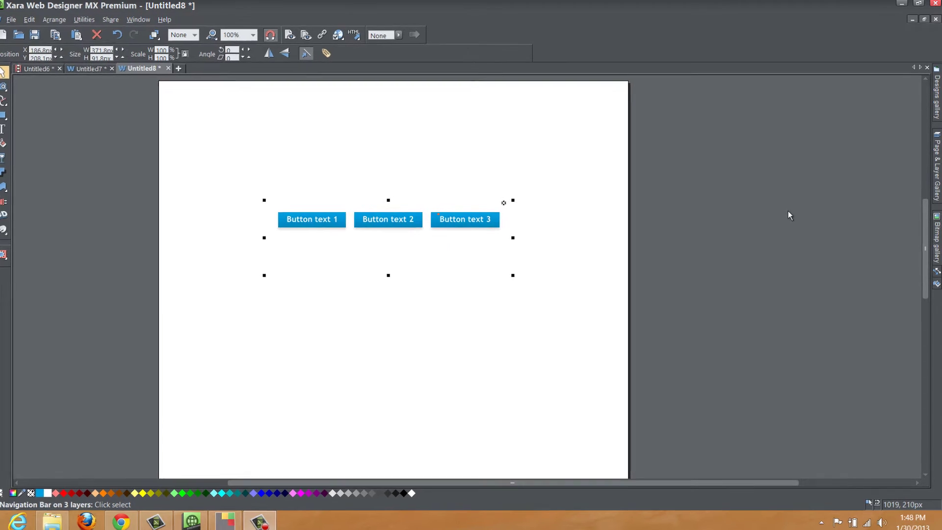
- Look at the navigation bar designs in the Designs gallery, then close the gallery
click(936, 96)
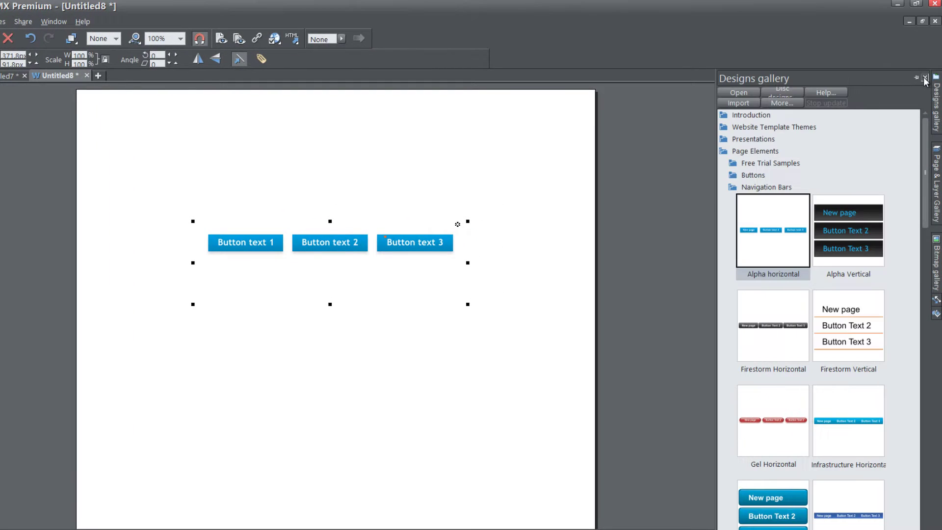
click(917, 78)
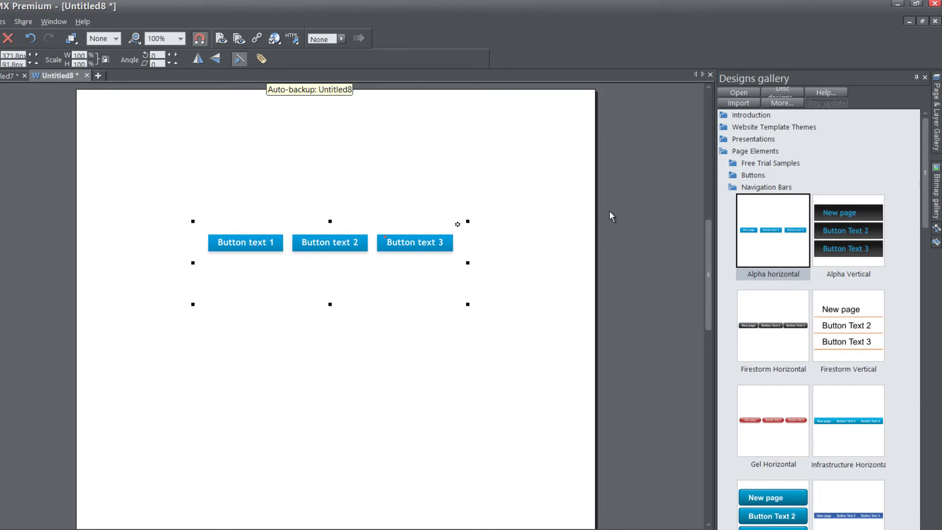
click(925, 77)
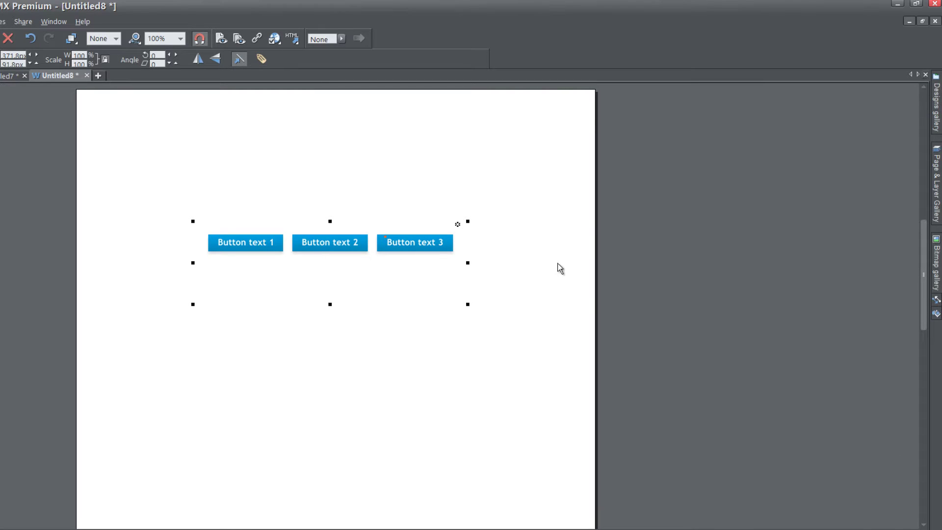
- Open the navigation bar's properties and add a menu item named "Services" under Button text 1
double_click(406, 240)
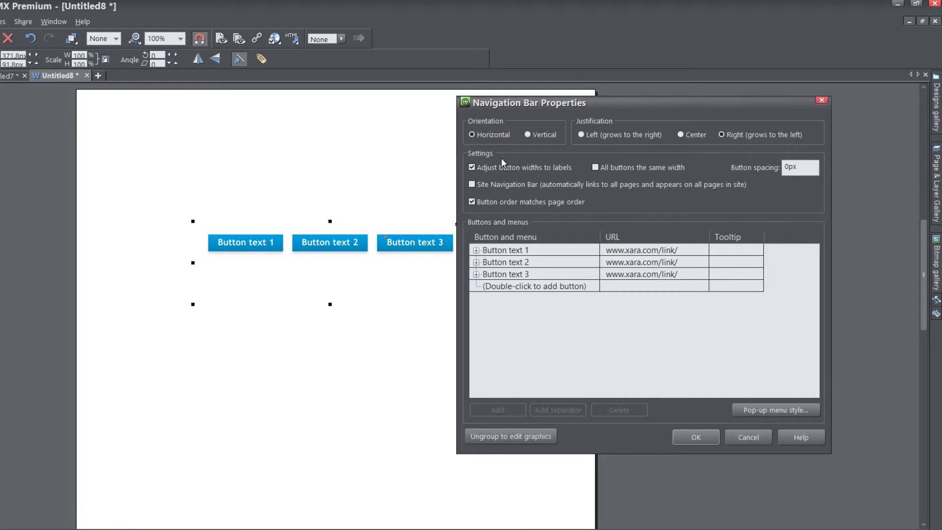
drag(616, 108, 643, 105)
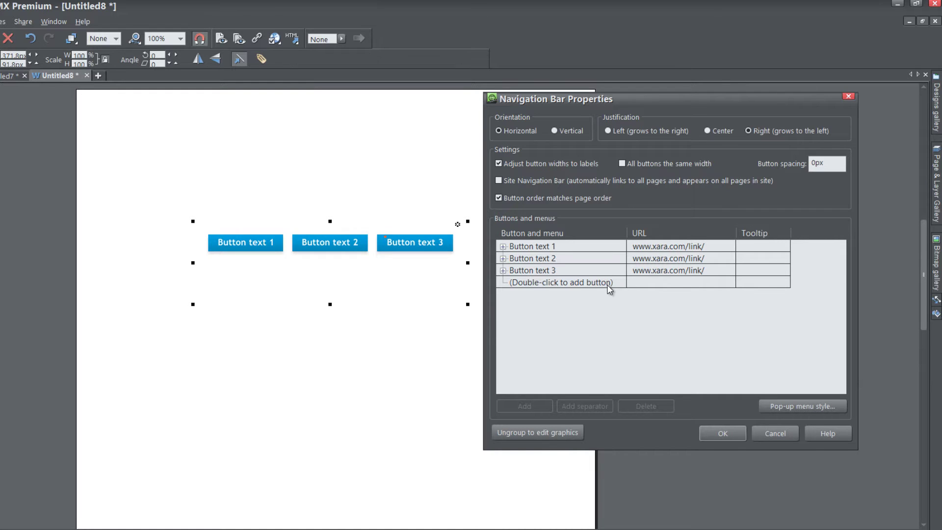
click(503, 246)
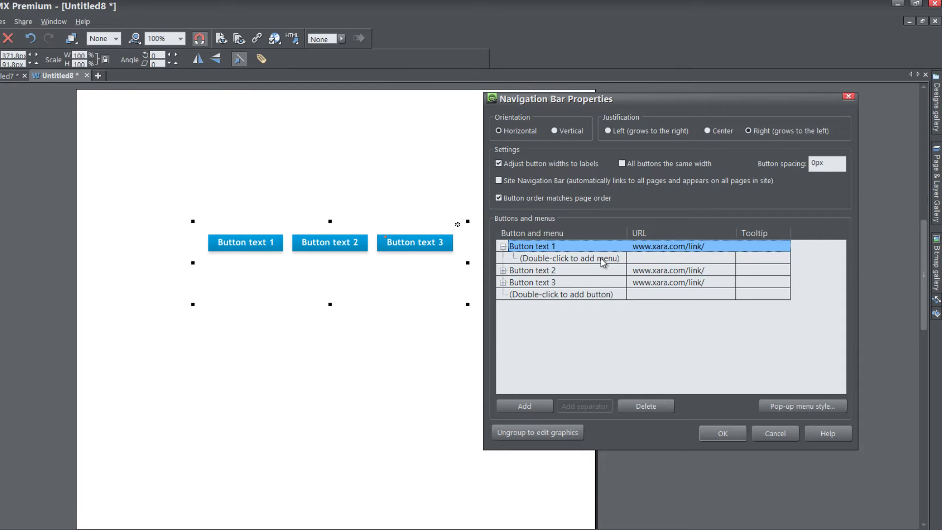
double_click(586, 258)
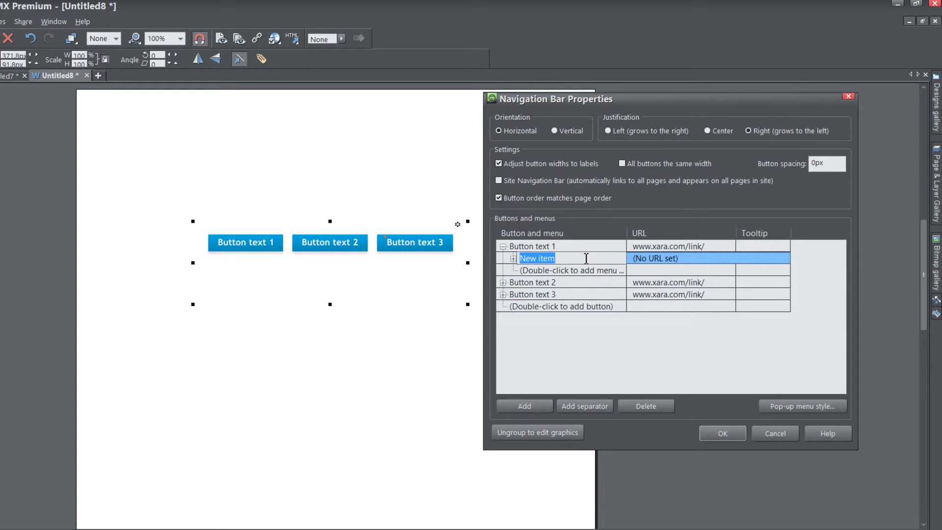
text(Services)
key(Return)
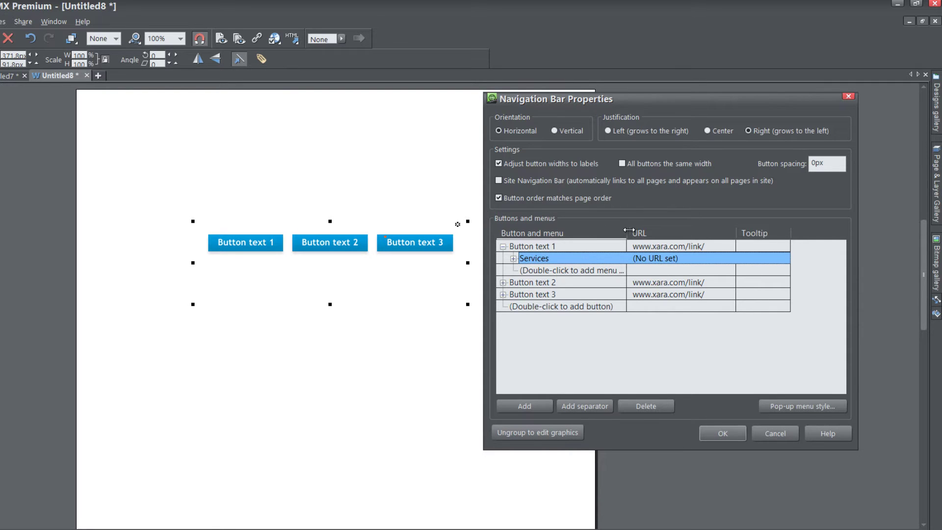
- Add a second menu item named "Products" under Button text 1 and apply the navigation bar changes
drag(626, 230, 671, 231)
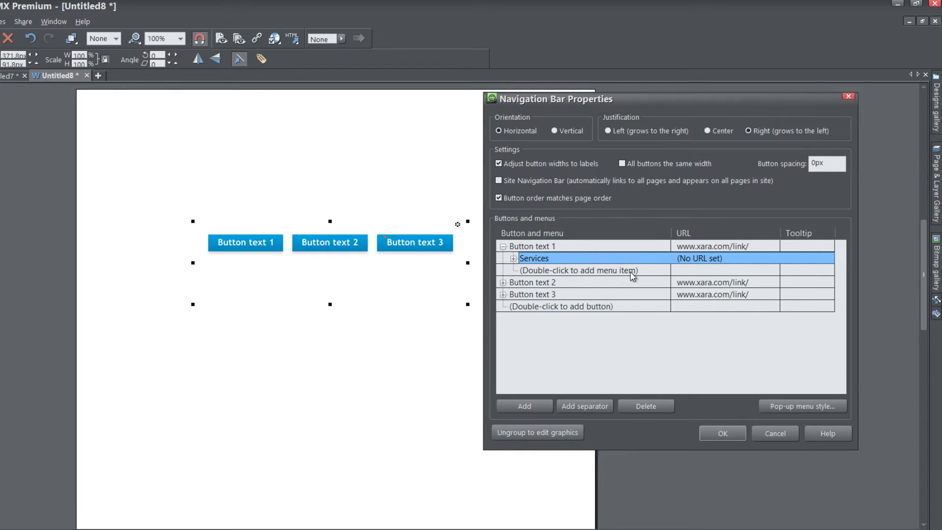
double_click(602, 271)
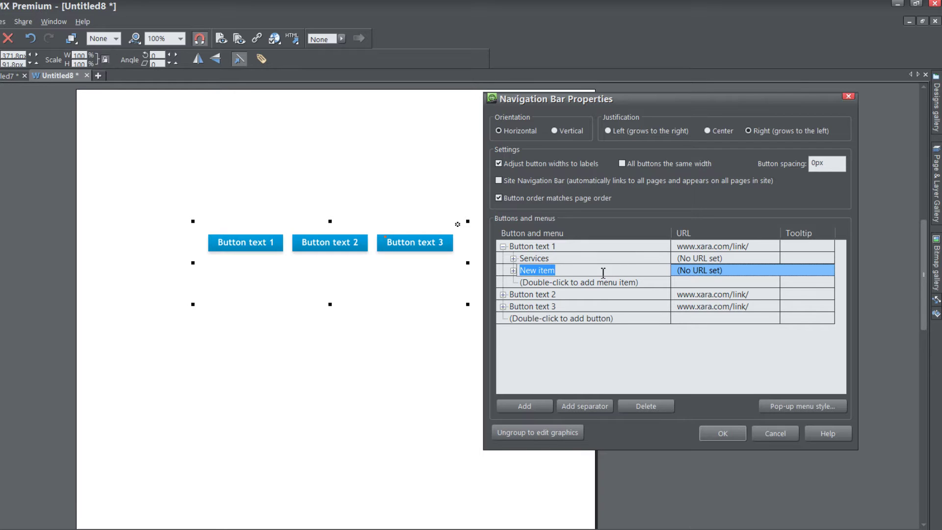
text(Products)
key(Return)
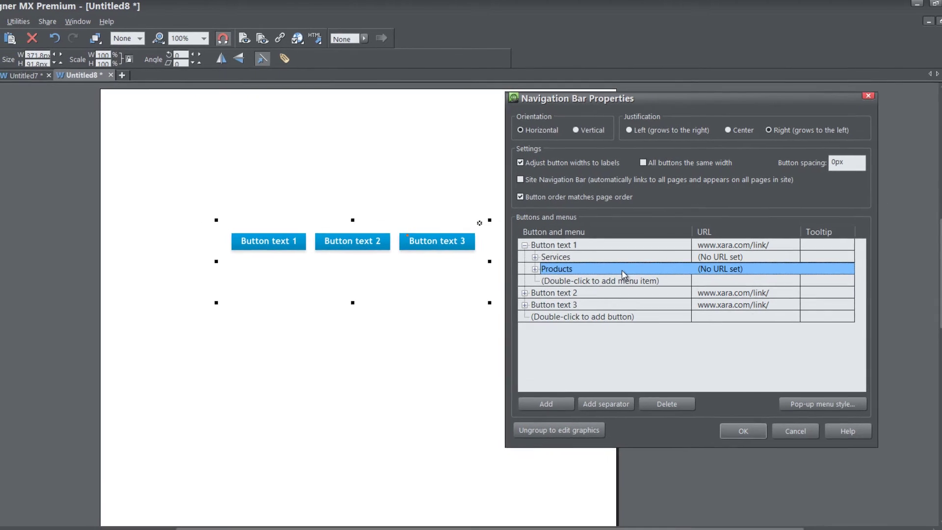
click(723, 434)
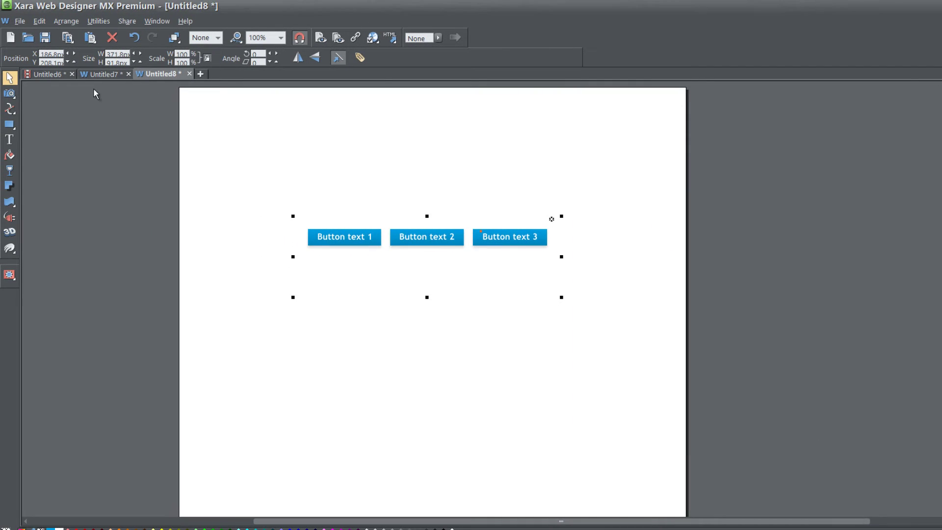
- Preview the web page in Firefox, check the drop-down menu of Button text 1, and close the browser
click(20, 22)
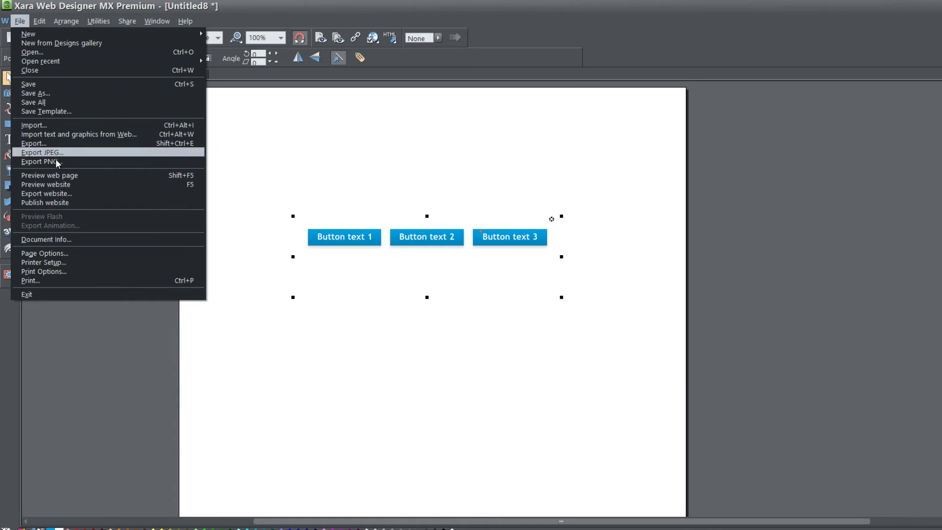
click(63, 174)
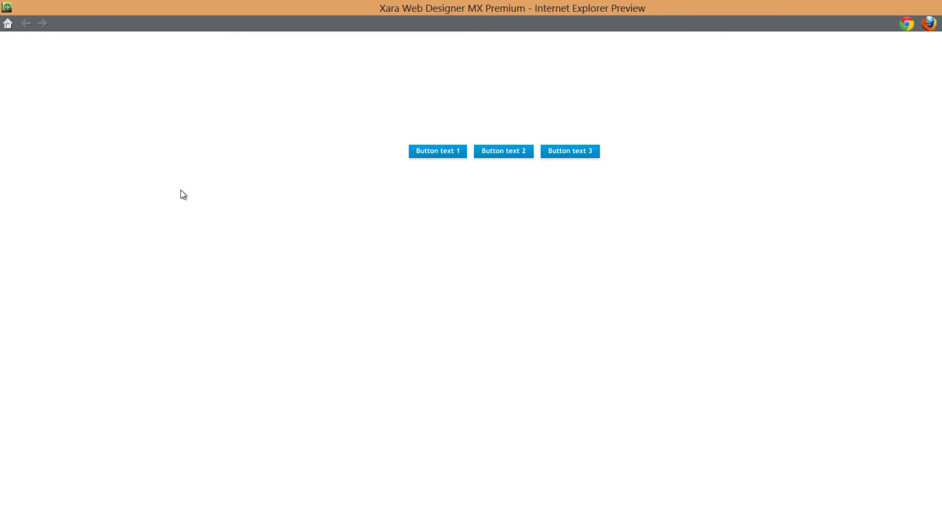
mouse_move(437, 161)
click(928, 24)
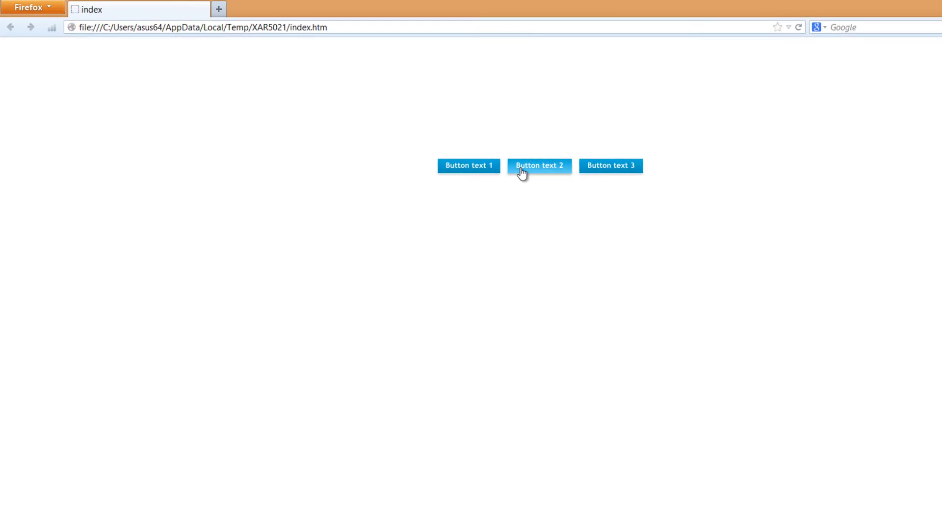
mouse_move(524, 190)
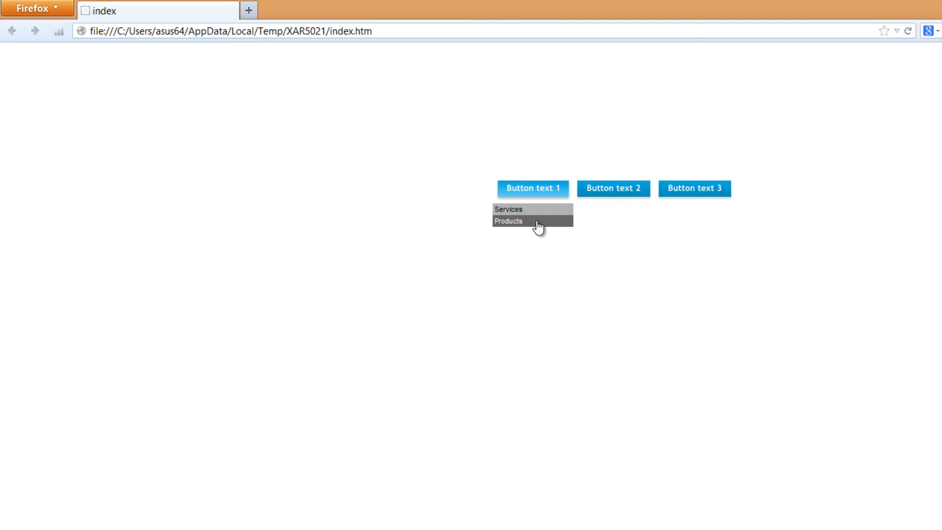
click(927, 6)
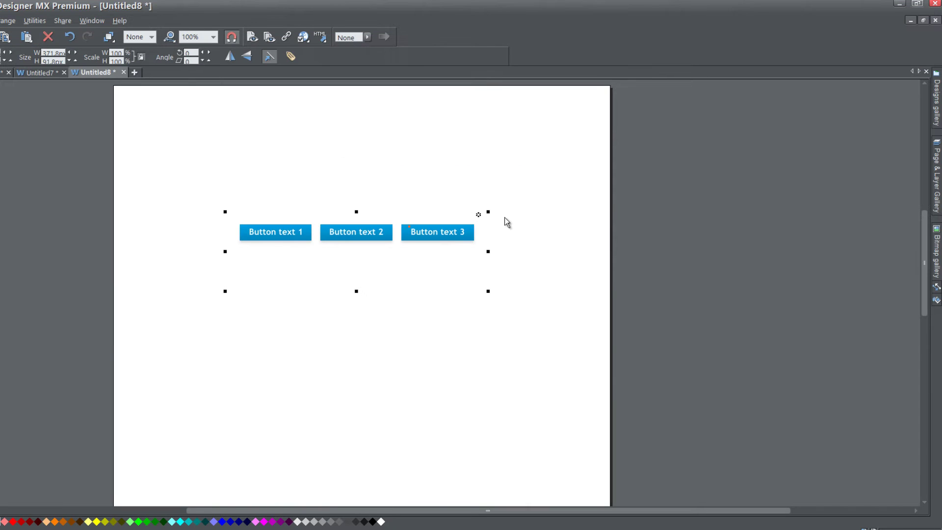
- Reopen the navigation bar's properties and expand the Services item under Button text 1, widening the name column
double_click(426, 236)
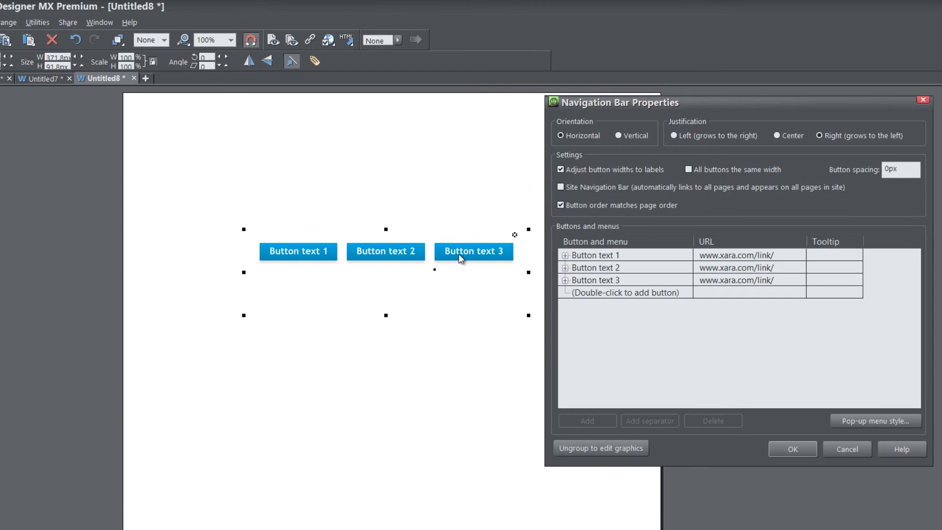
click(565, 255)
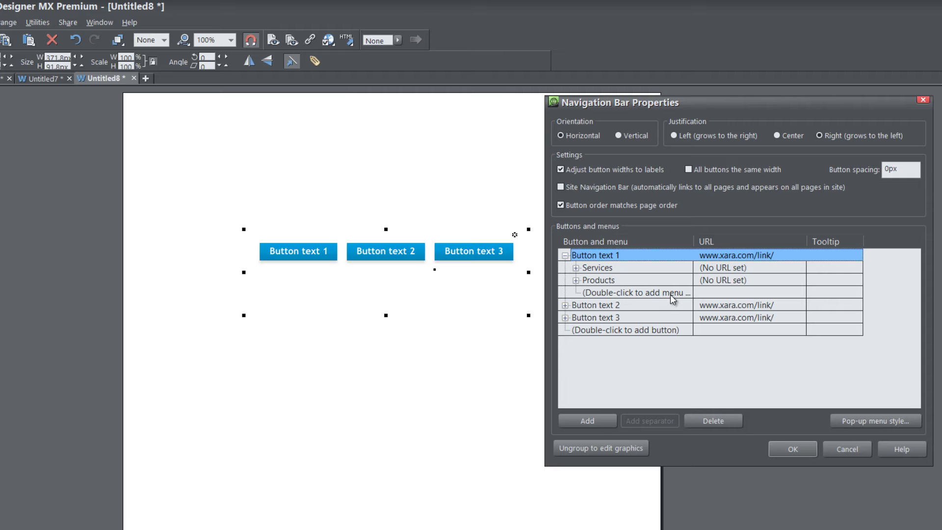
drag(694, 242, 746, 241)
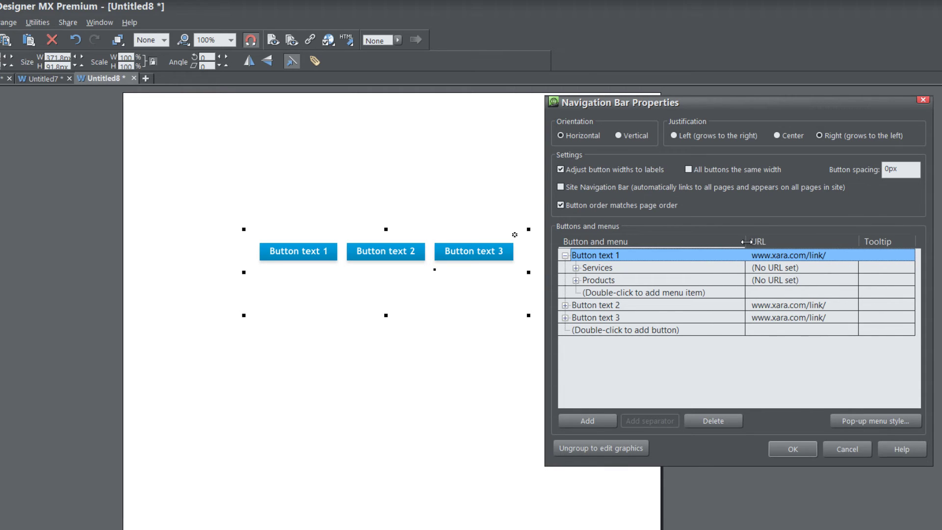
click(575, 268)
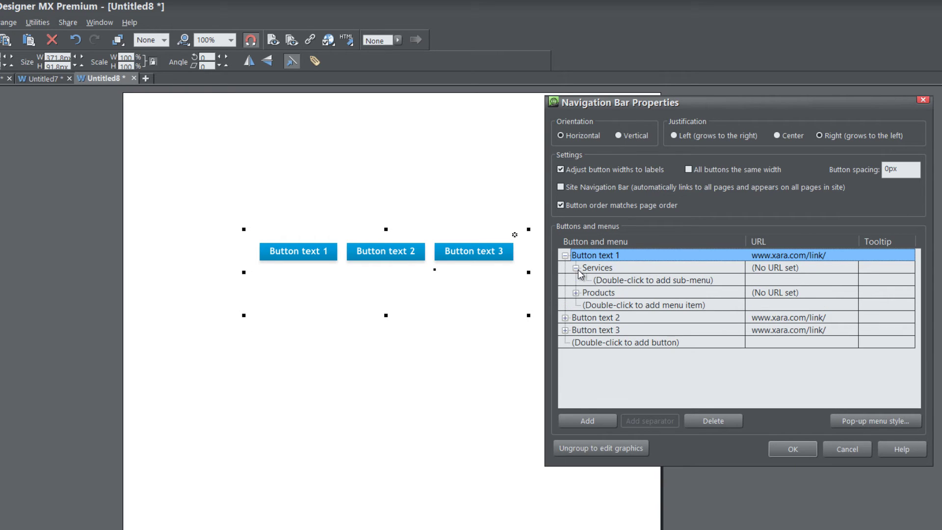
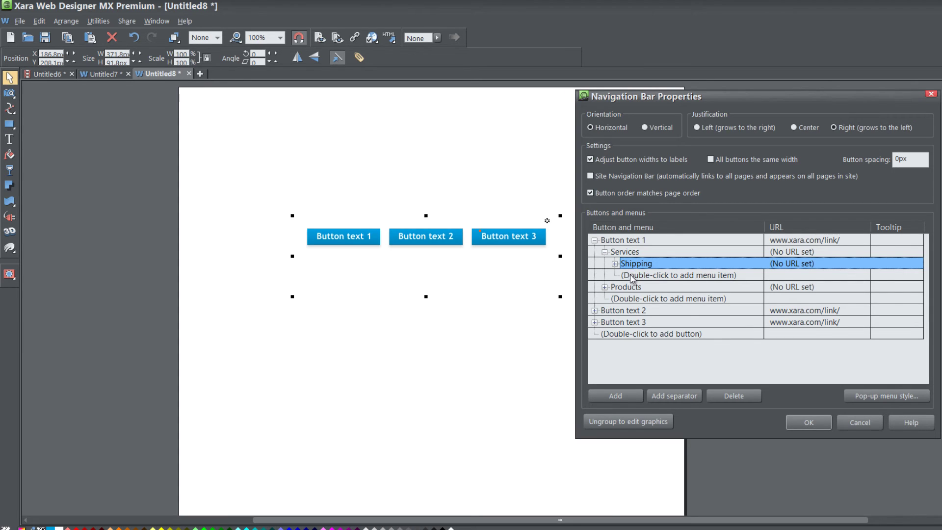
- Add a sub-menu item named "Packaging" below Shipping under Services and apply the navigation bar changes
double_click(658, 278)
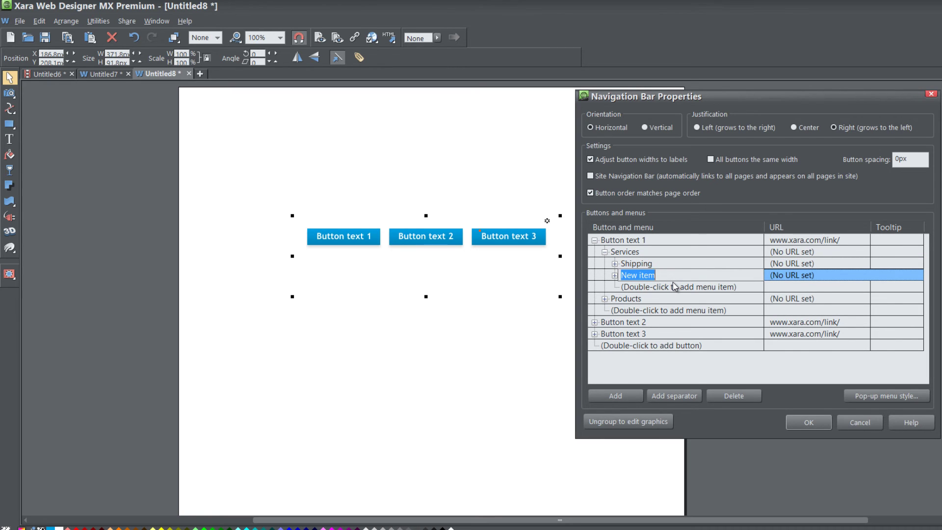
text(Packag)
key(BackSpace)
key(BackSpace)
text(aging)
key(Return)
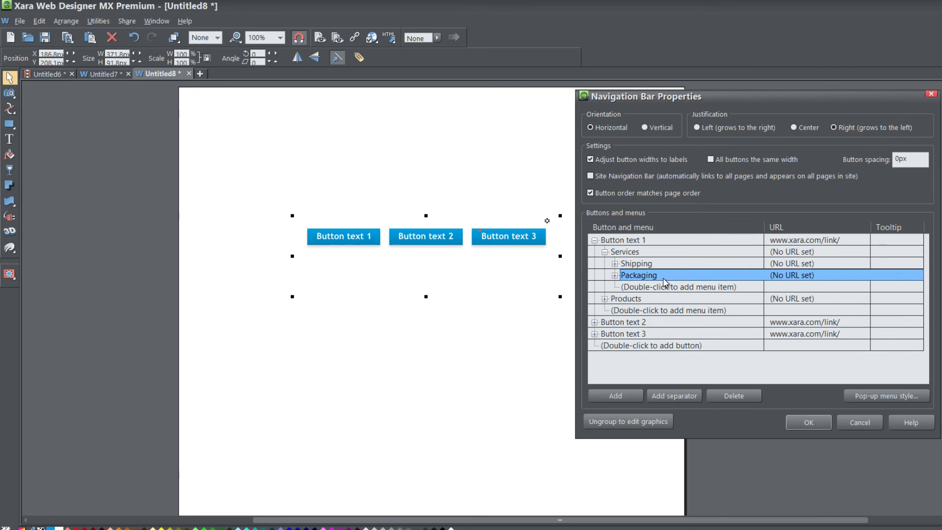
click(807, 421)
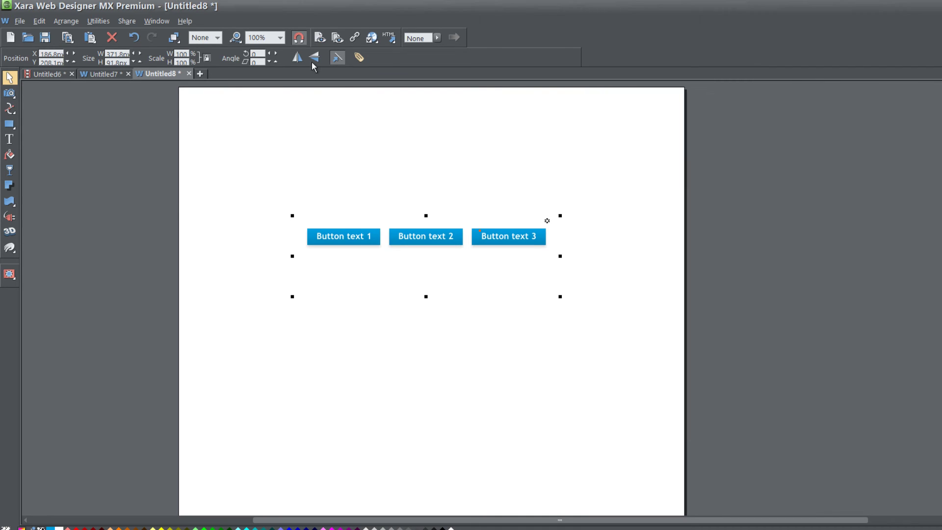
- Preview the updated web page in Firefox and display the menu of Button text 1 with its Services sub-menu entry
click(23, 25)
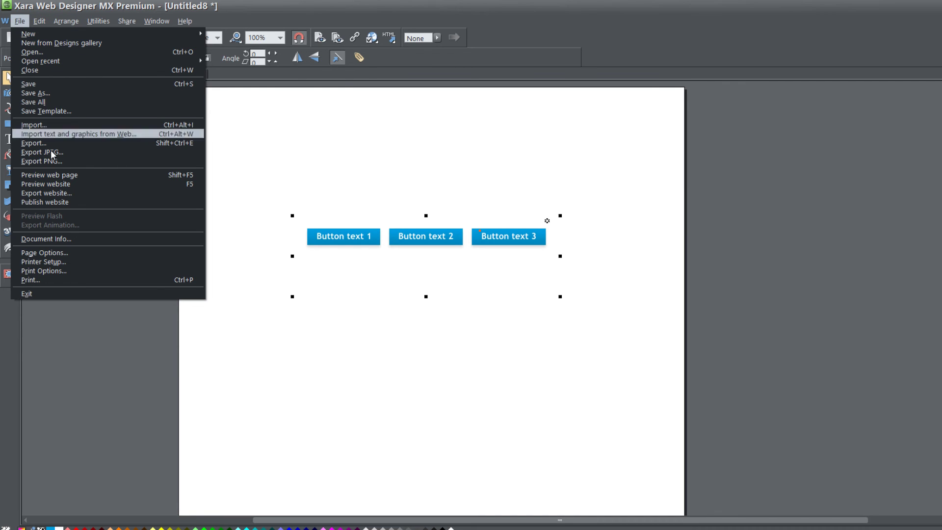
click(60, 174)
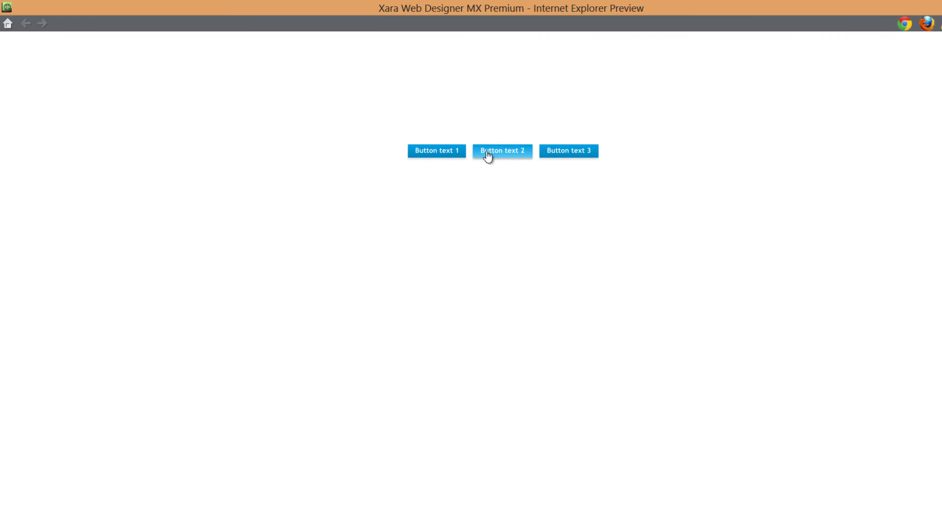
click(929, 25)
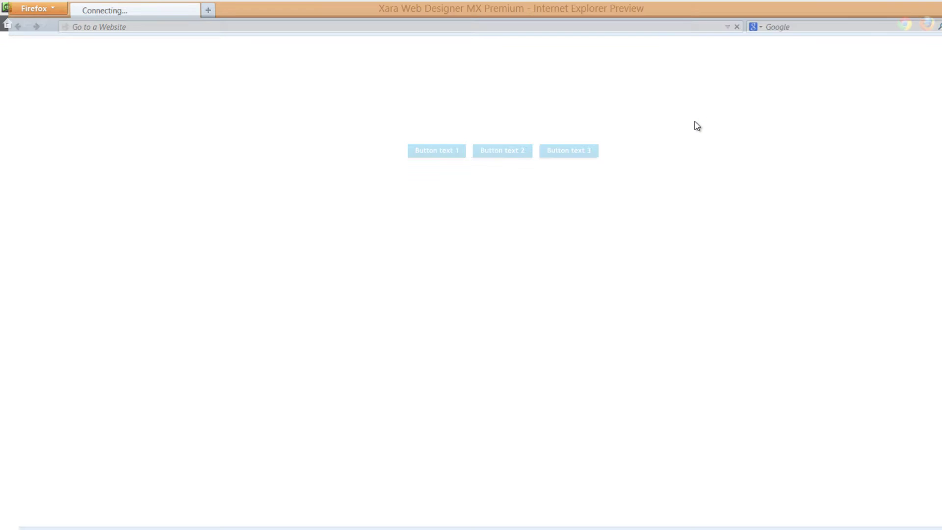
mouse_move(440, 157)
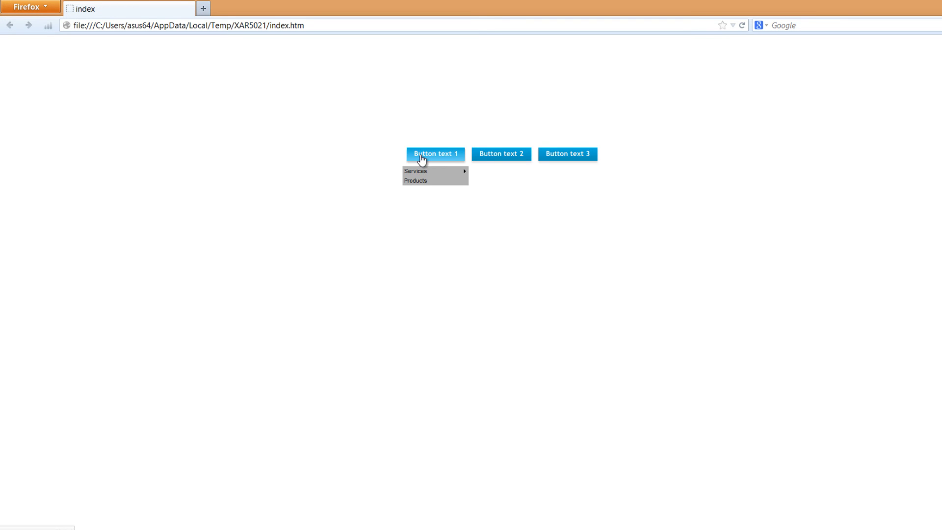